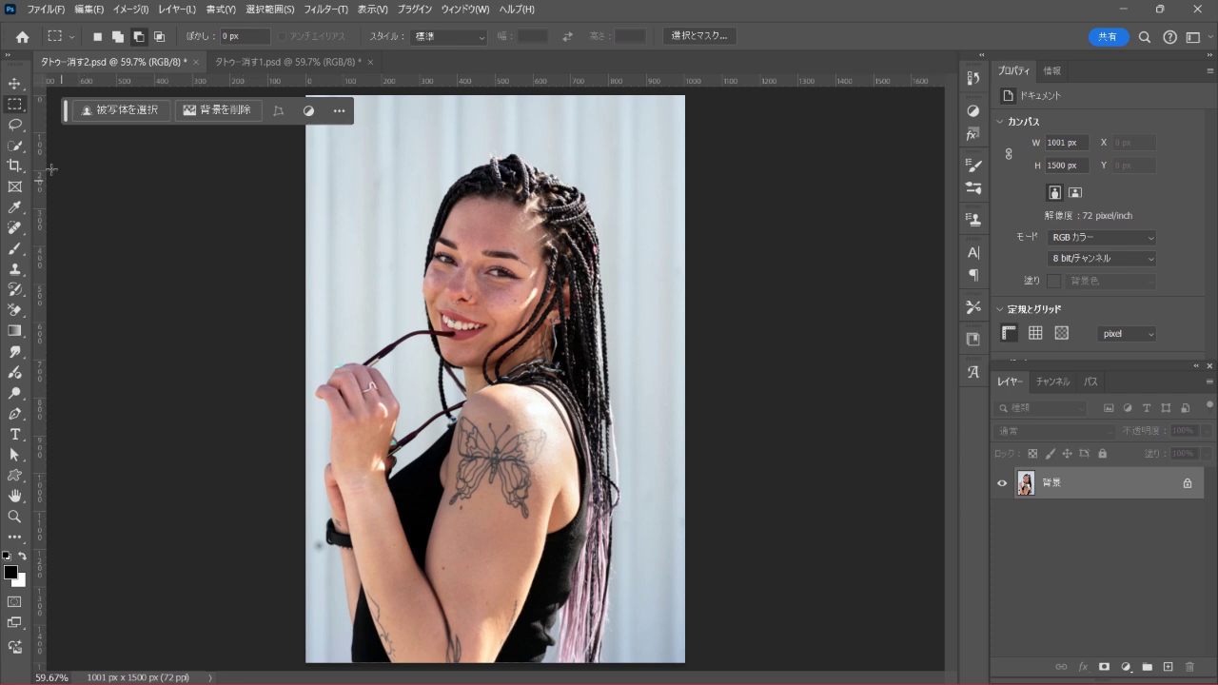
- Choose the freehand Lasso, zoom to 100%, and pan to the butterfly tattoo on her upper arm
click(16, 125)
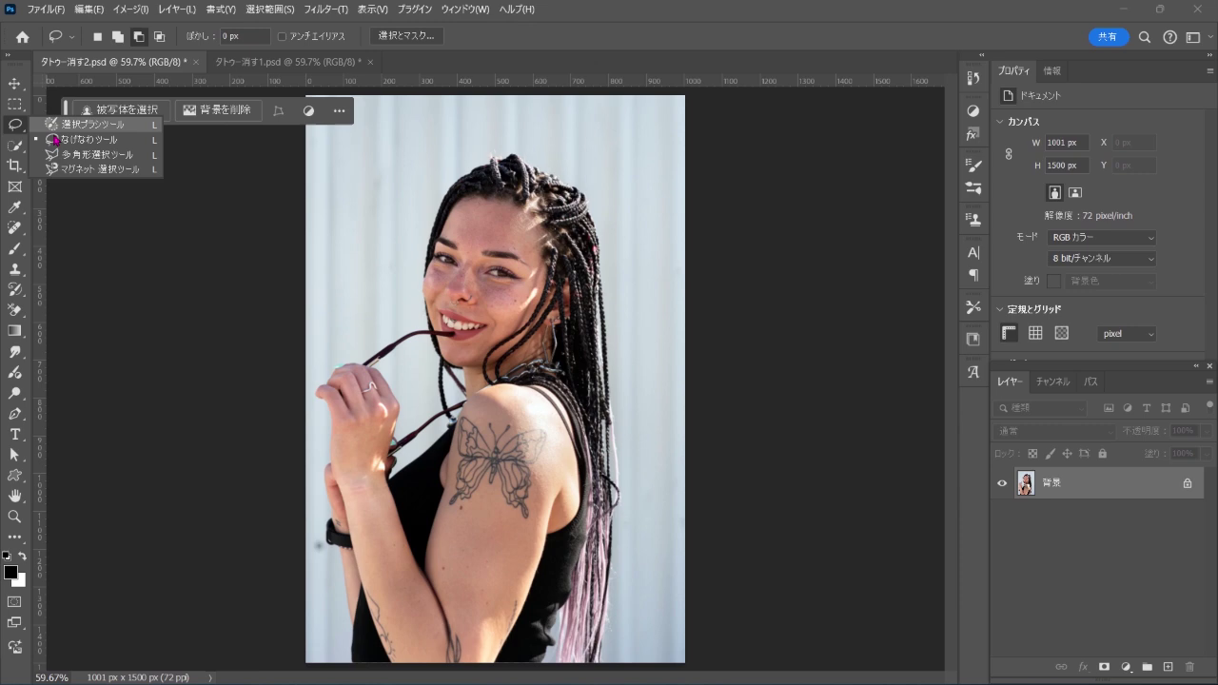
click(142, 147)
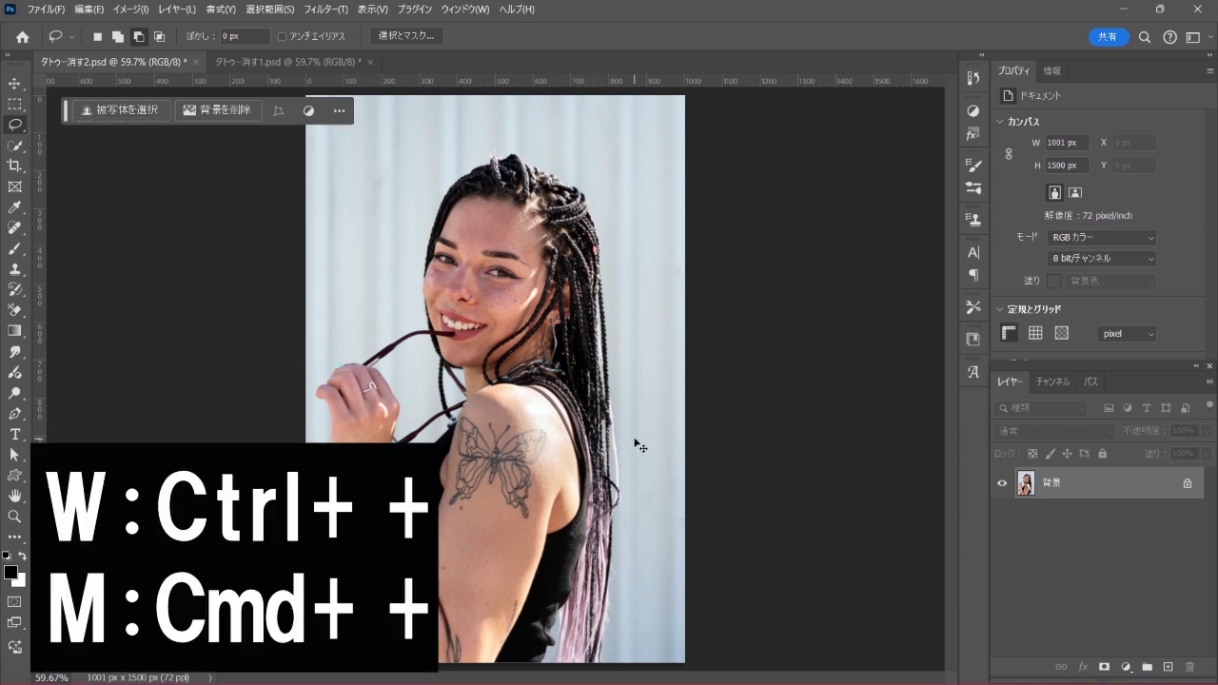
key(ctrl+plus)
key(ctrl+plus)
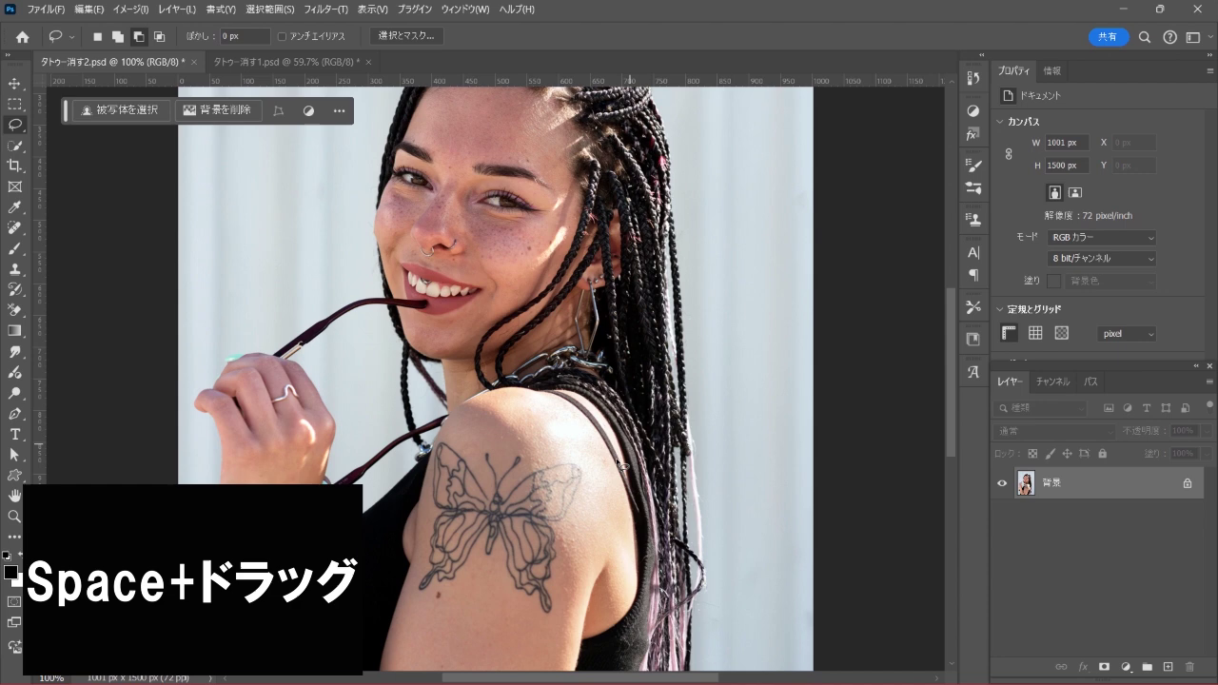
drag(593, 523, 602, 312)
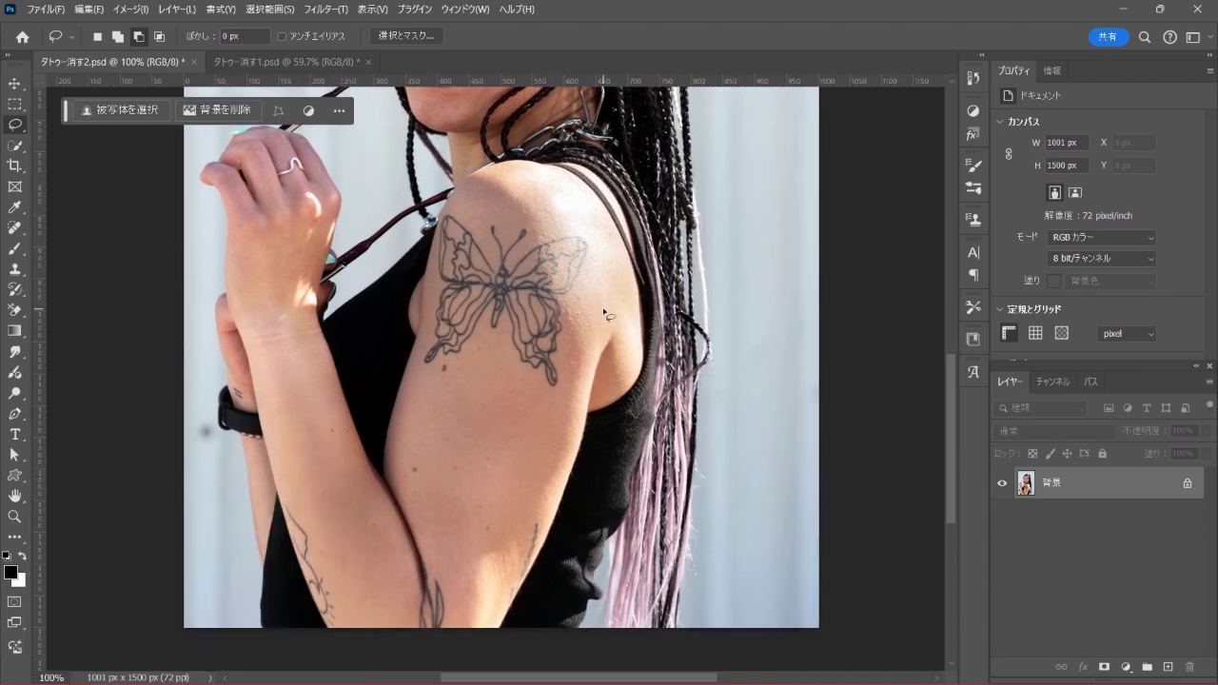
drag(475, 228, 444, 219)
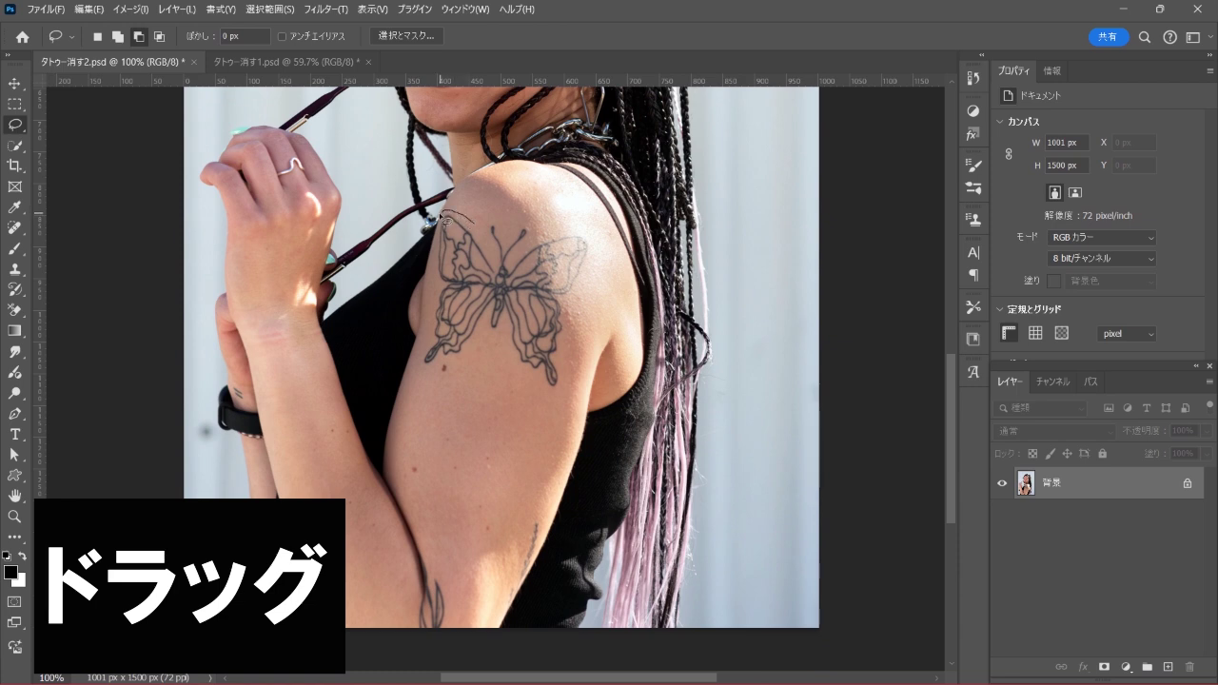
- Trace a loose closed lasso loop around the butterfly tattoo along the arm's edge
drag(435, 259, 430, 302)
mouse_move(423, 381)
mouse_down()
mouse_move(455, 390)
mouse_move(487, 373)
mouse_move(550, 398)
mouse_move(597, 259)
mouse_up()
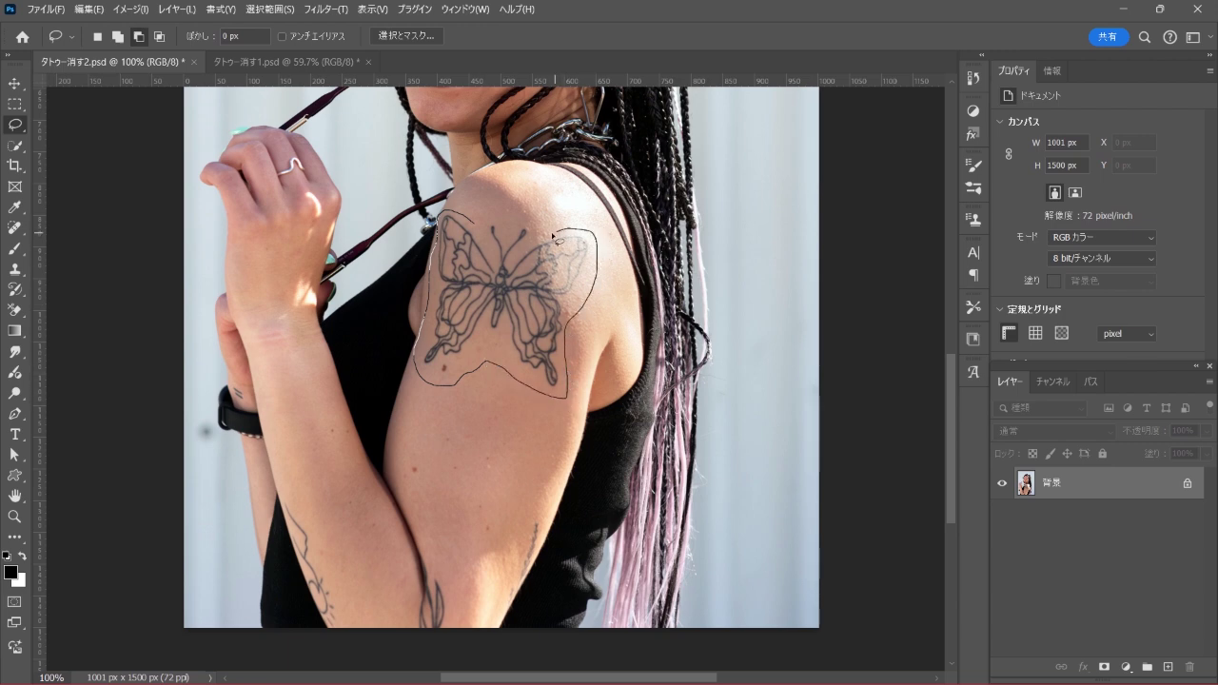
drag(543, 231, 481, 232)
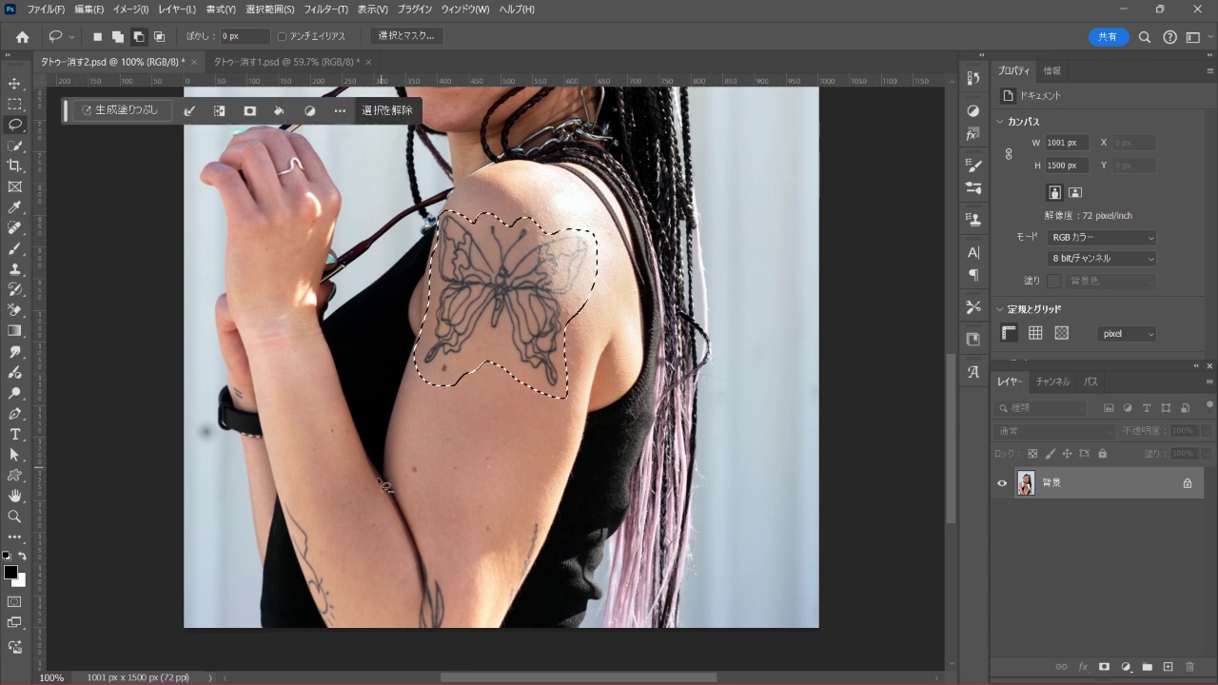
- Shift-lasso the forearm, lower-arm and wrist tattoos into the existing selection
key(shift)
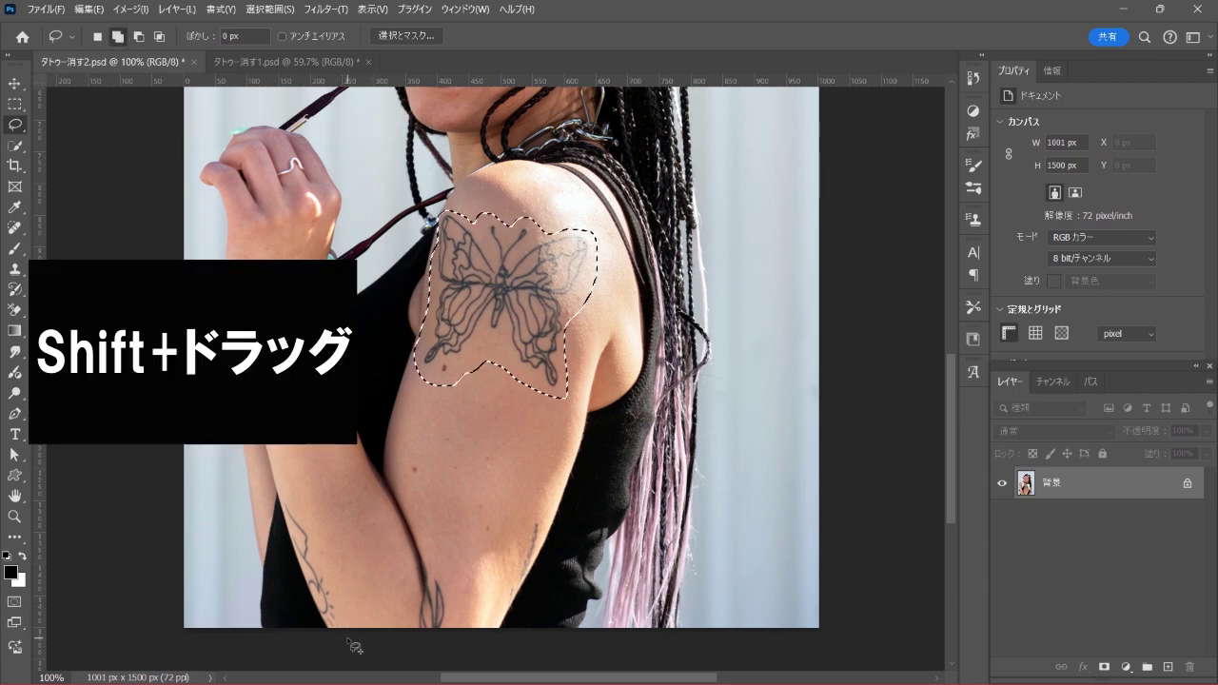
mouse_move(346, 625)
mouse_down()
mouse_move(311, 529)
mouse_move(289, 550)
mouse_move(331, 640)
mouse_move(352, 645)
mouse_move(436, 596)
mouse_move(433, 580)
mouse_move(411, 651)
mouse_up()
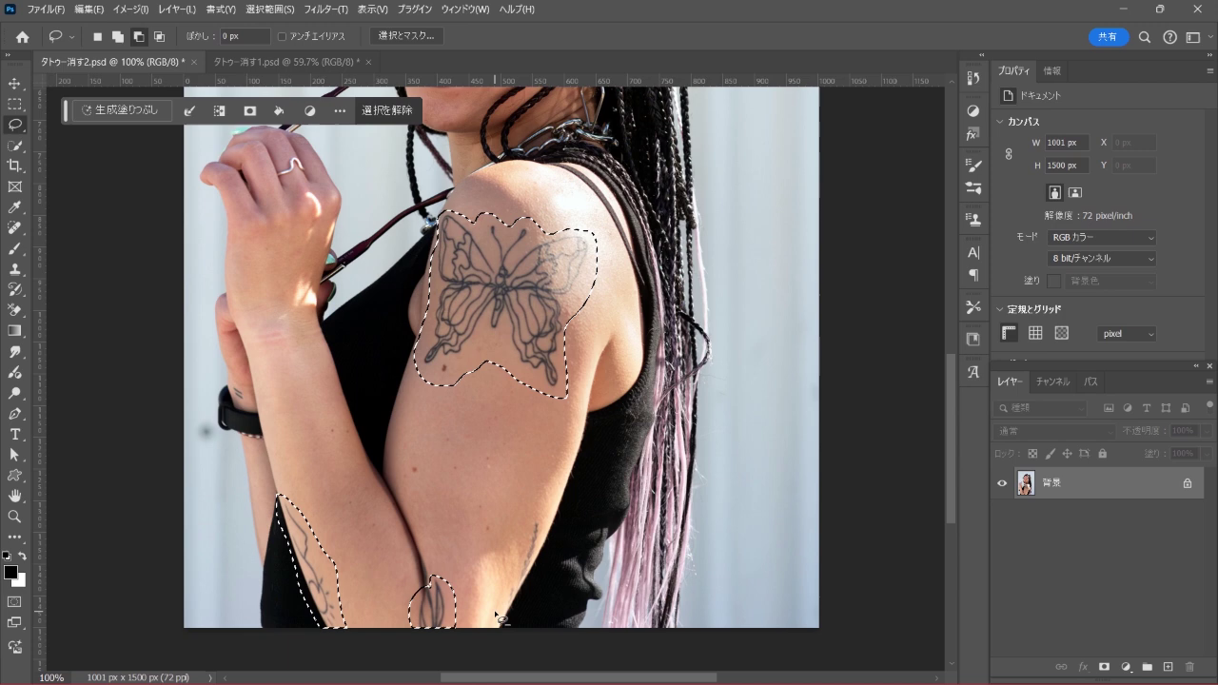
mouse_move(499, 614)
shift+mouse_down()
mouse_move(520, 559)
mouse_move(542, 575)
shift+mouse_up()
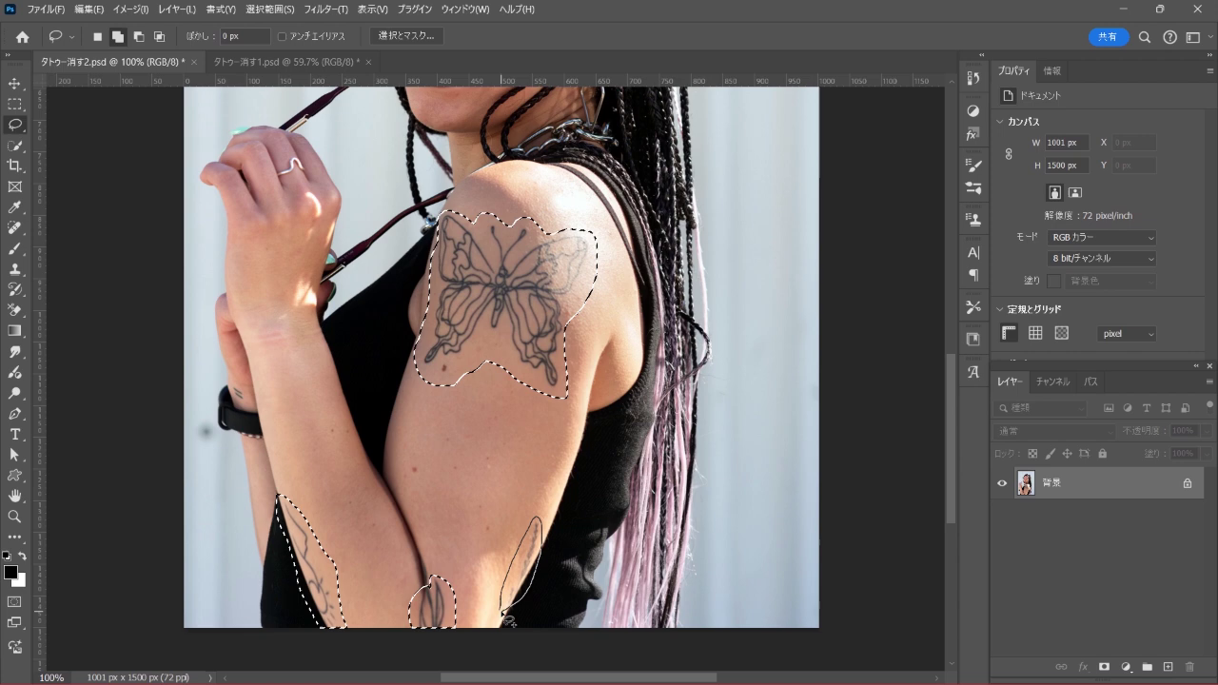
drag(543, 575, 504, 623)
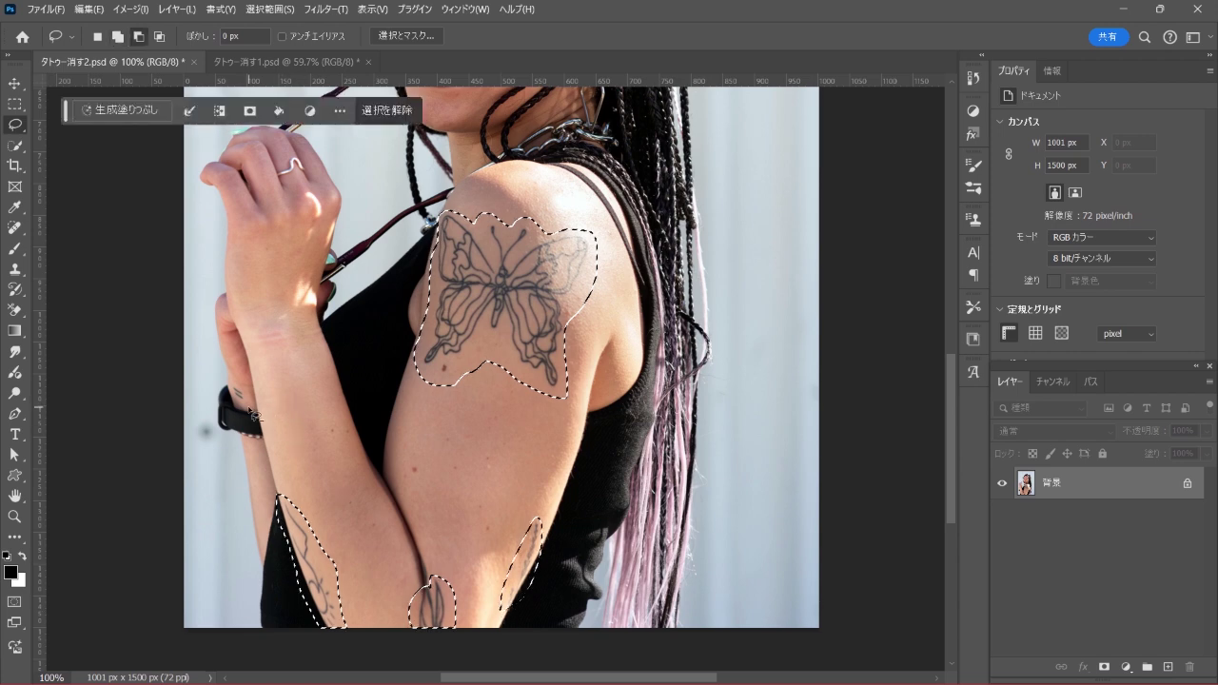
key(shift)
drag(245, 410, 235, 393)
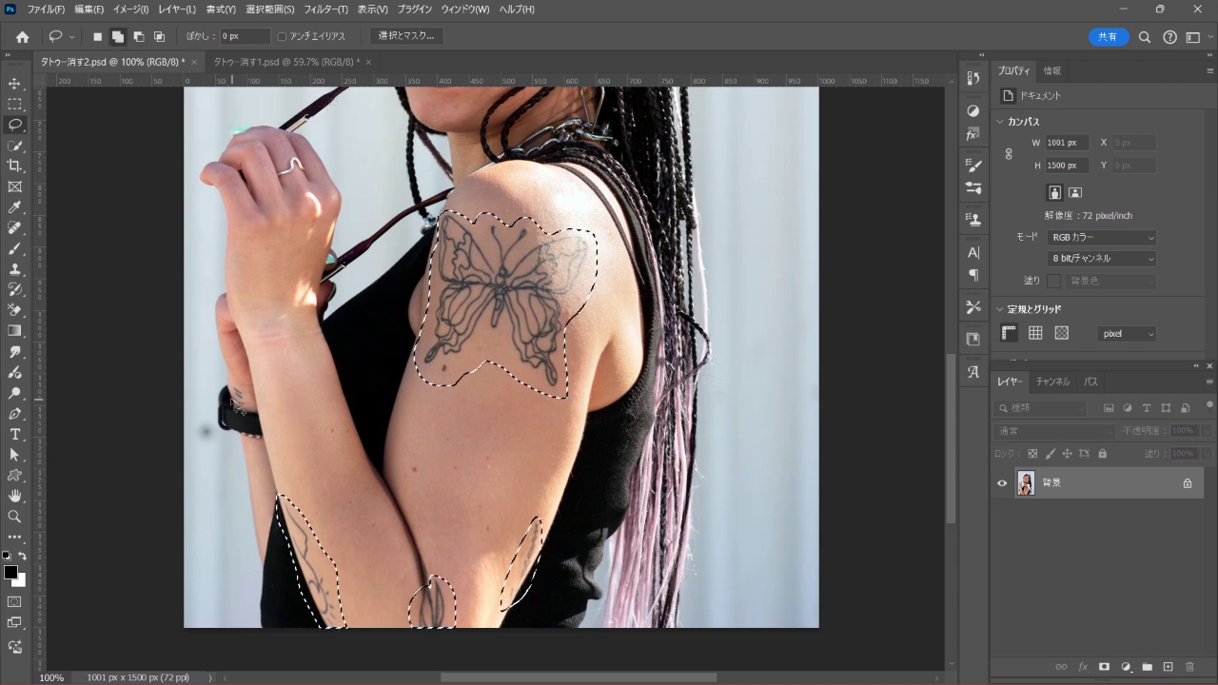
drag(251, 413, 246, 412)
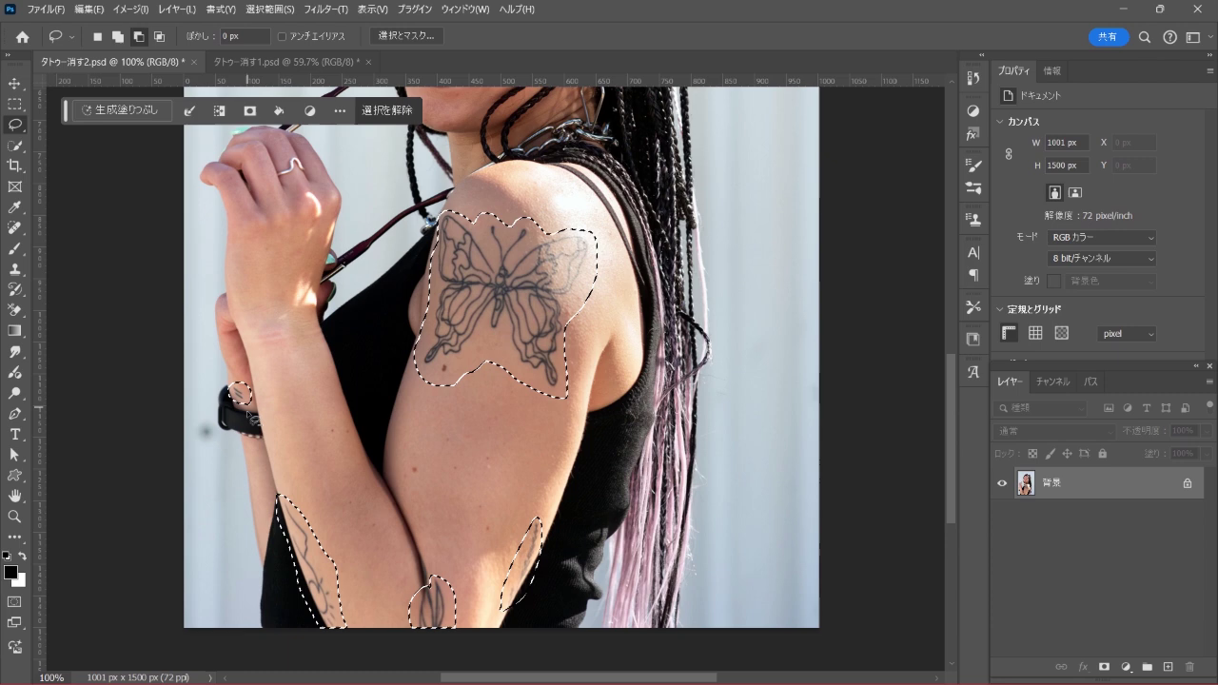
- Run Generative Fill with an empty prompt to replace the selected tattoos with skin
click(121, 109)
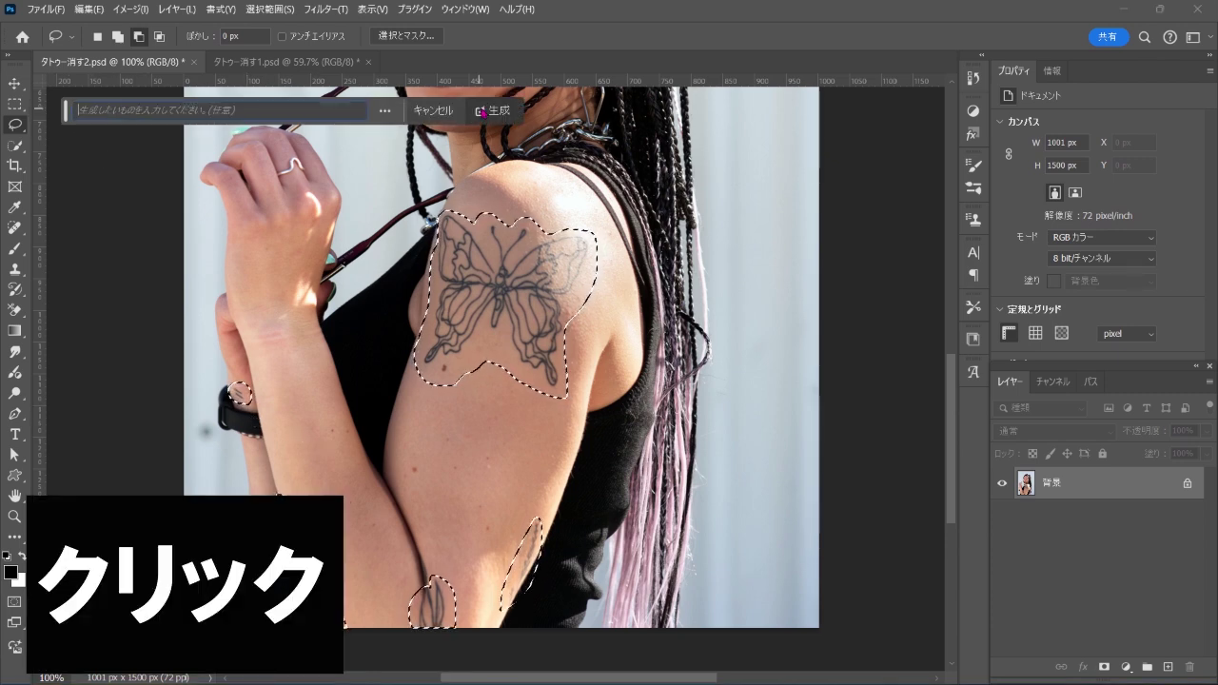
click(500, 111)
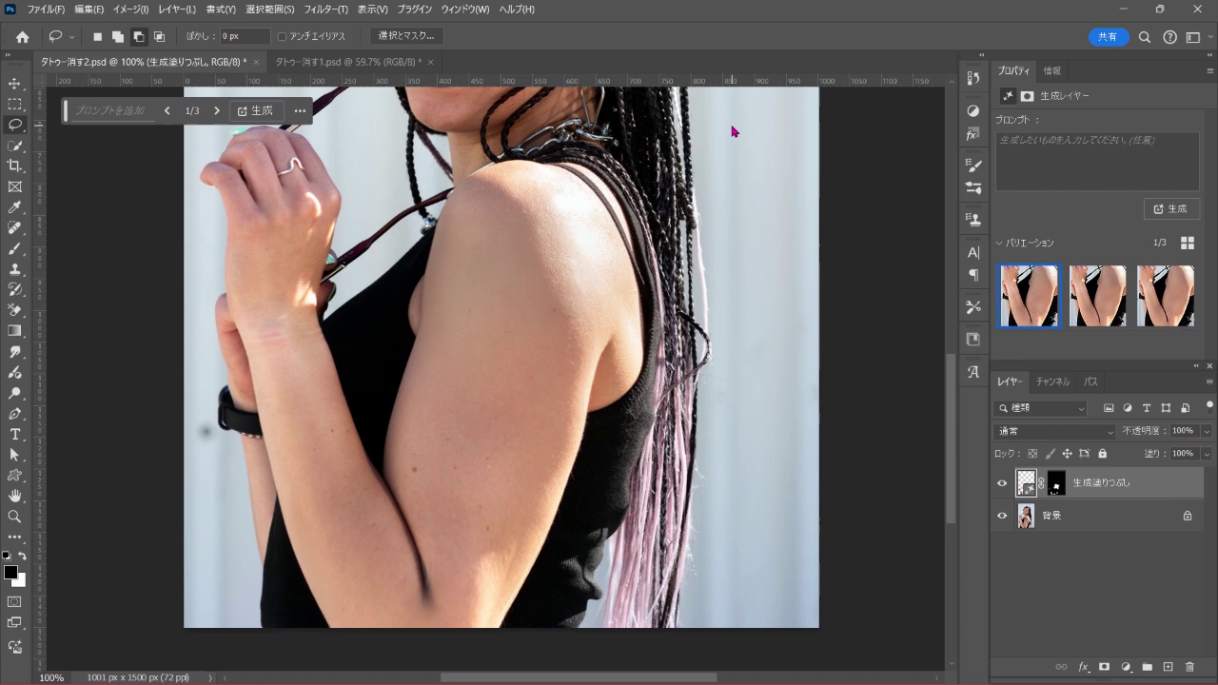
click(1098, 307)
click(1163, 306)
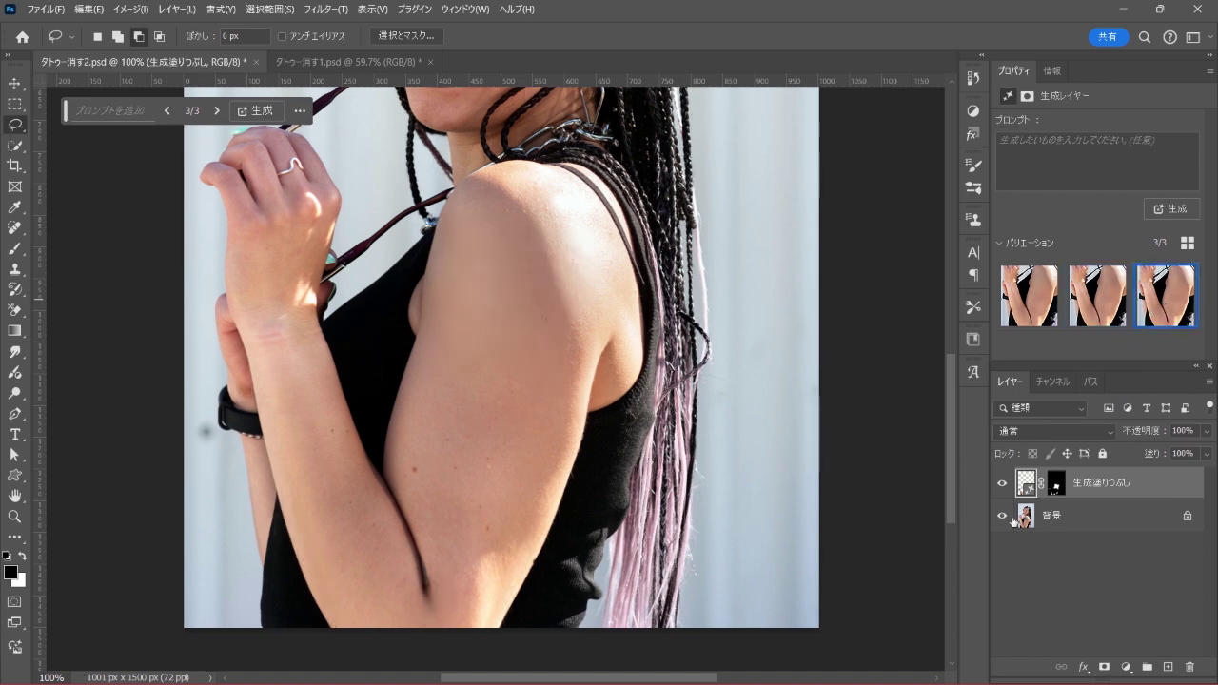
click(1001, 483)
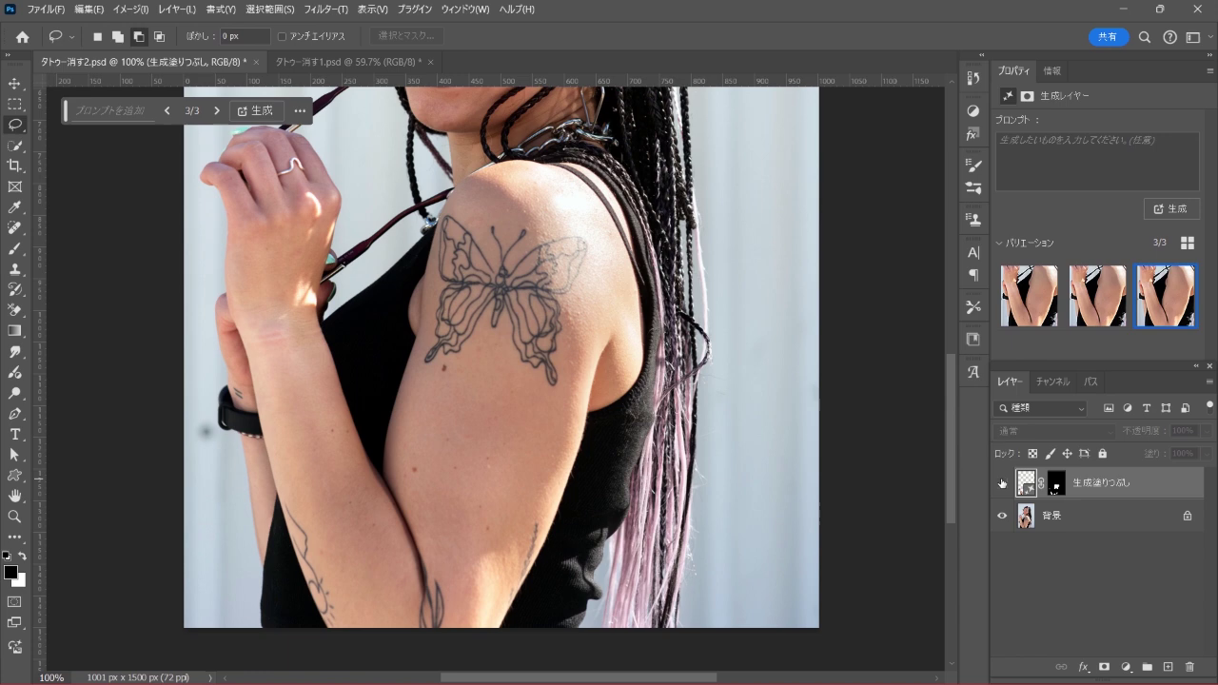
click(1001, 484)
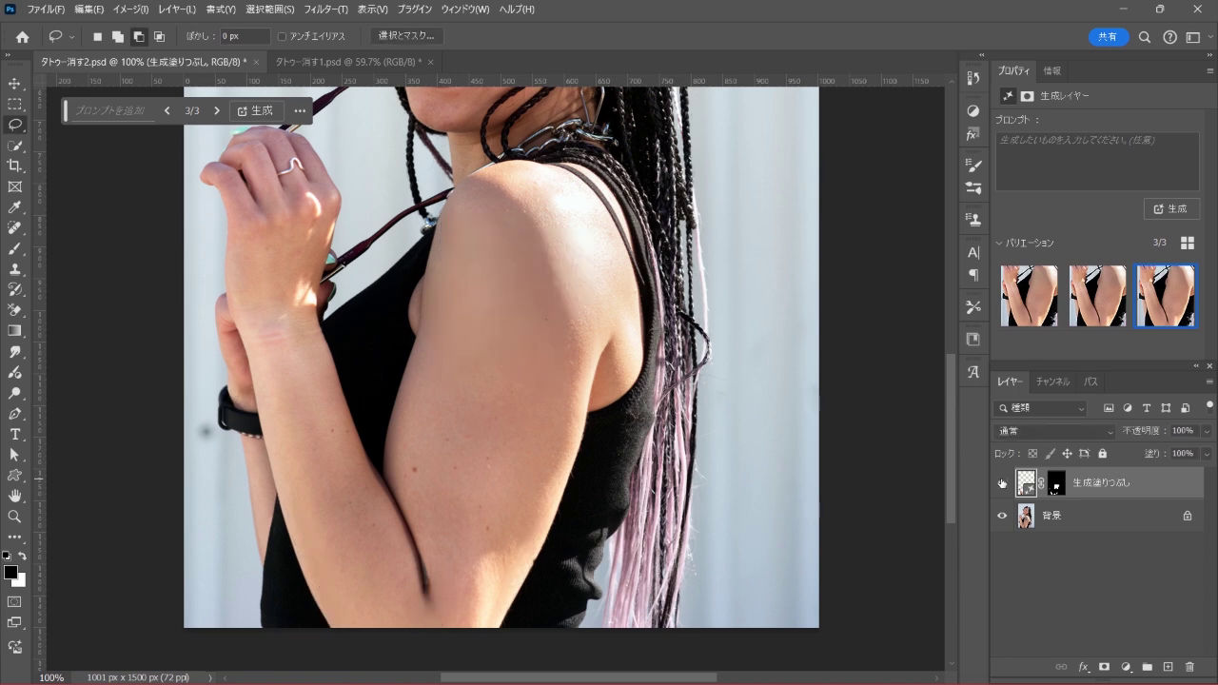
click(1002, 483)
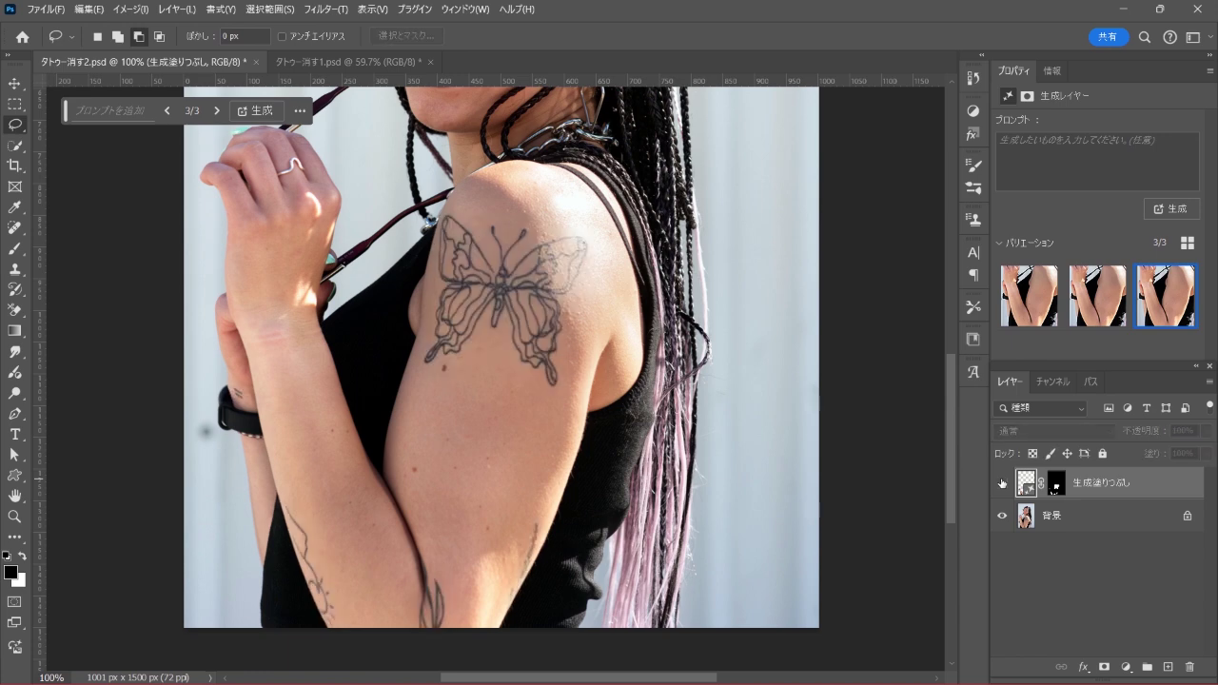
click(1002, 484)
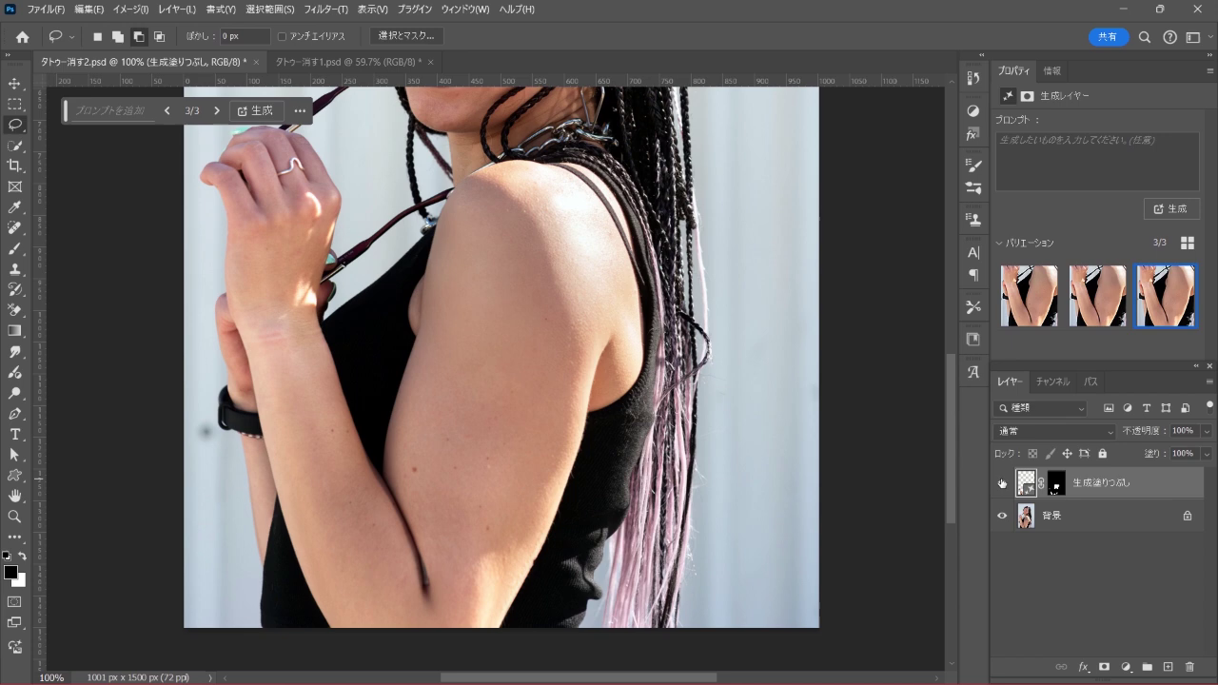
key(ctrl+0)
click(1001, 483)
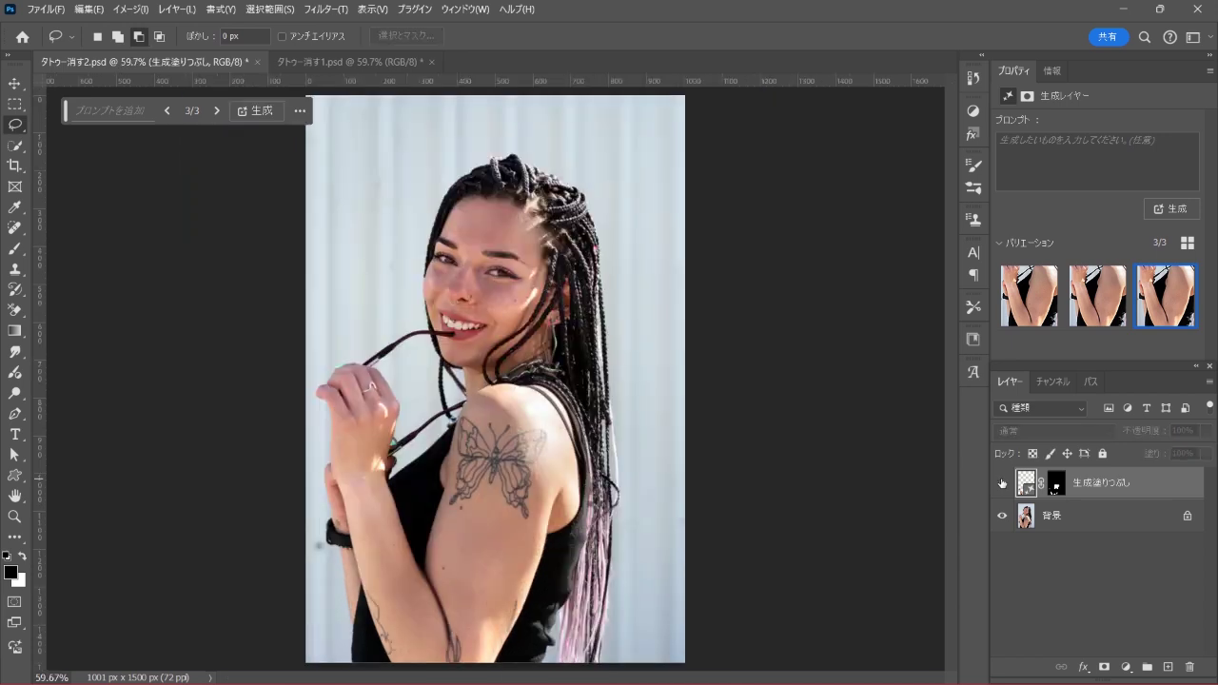
click(1001, 483)
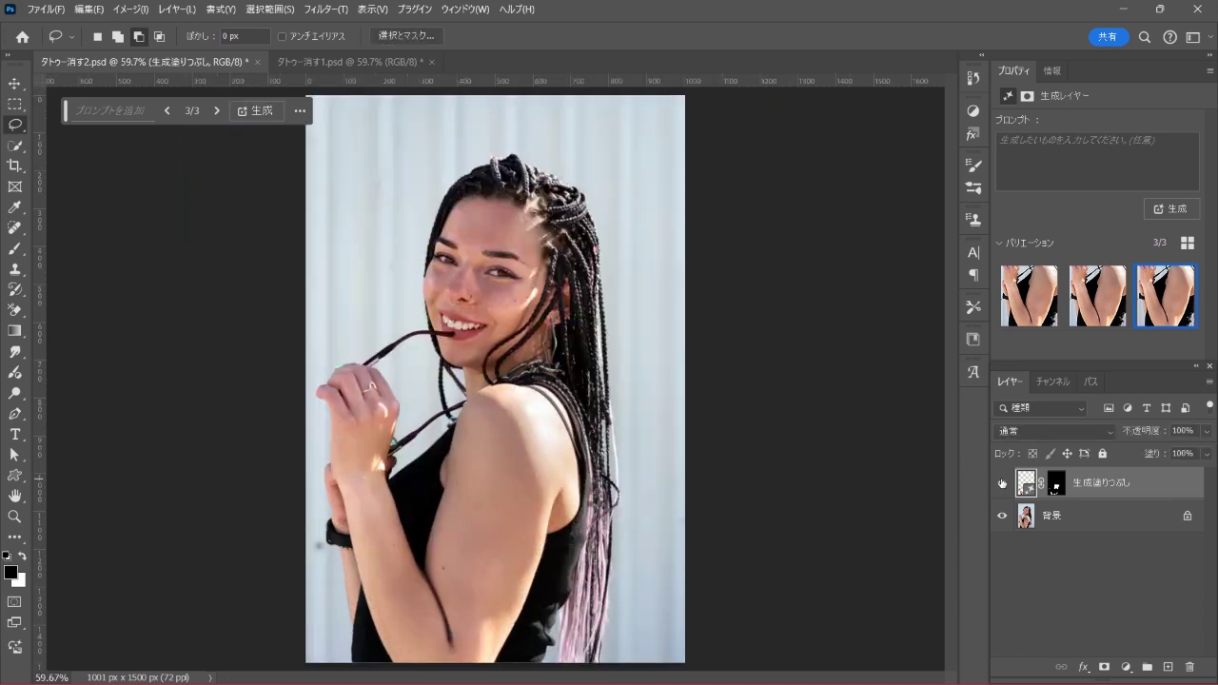
click(1001, 483)
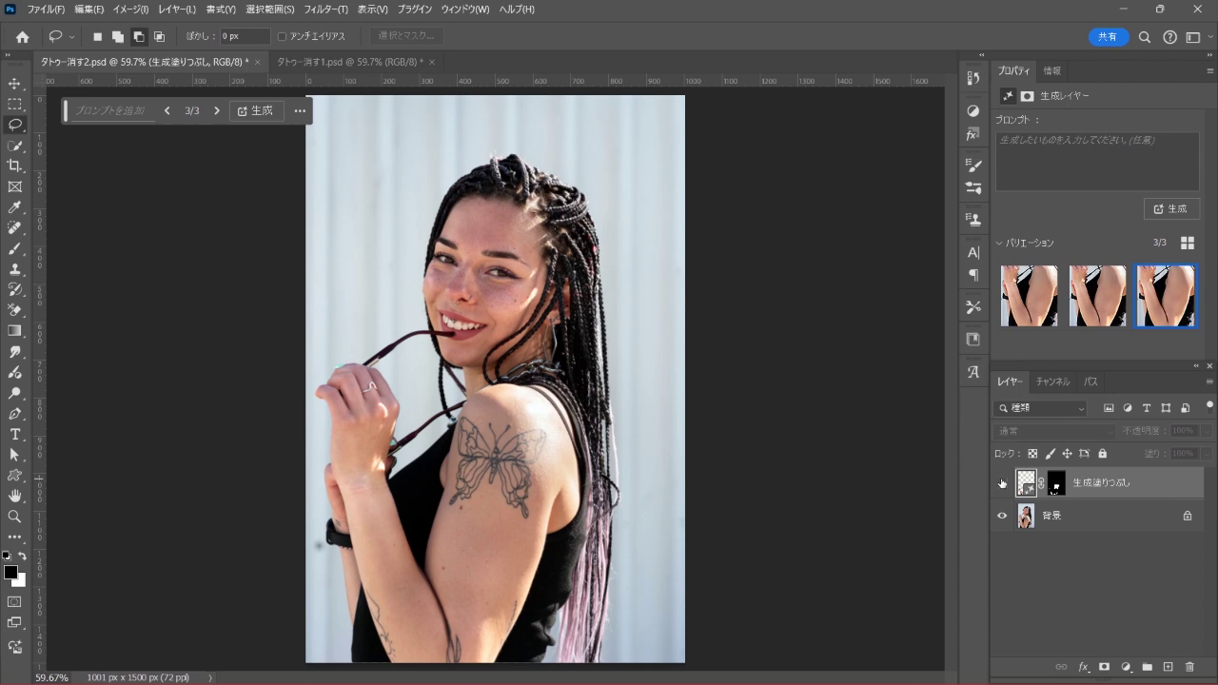
click(1001, 483)
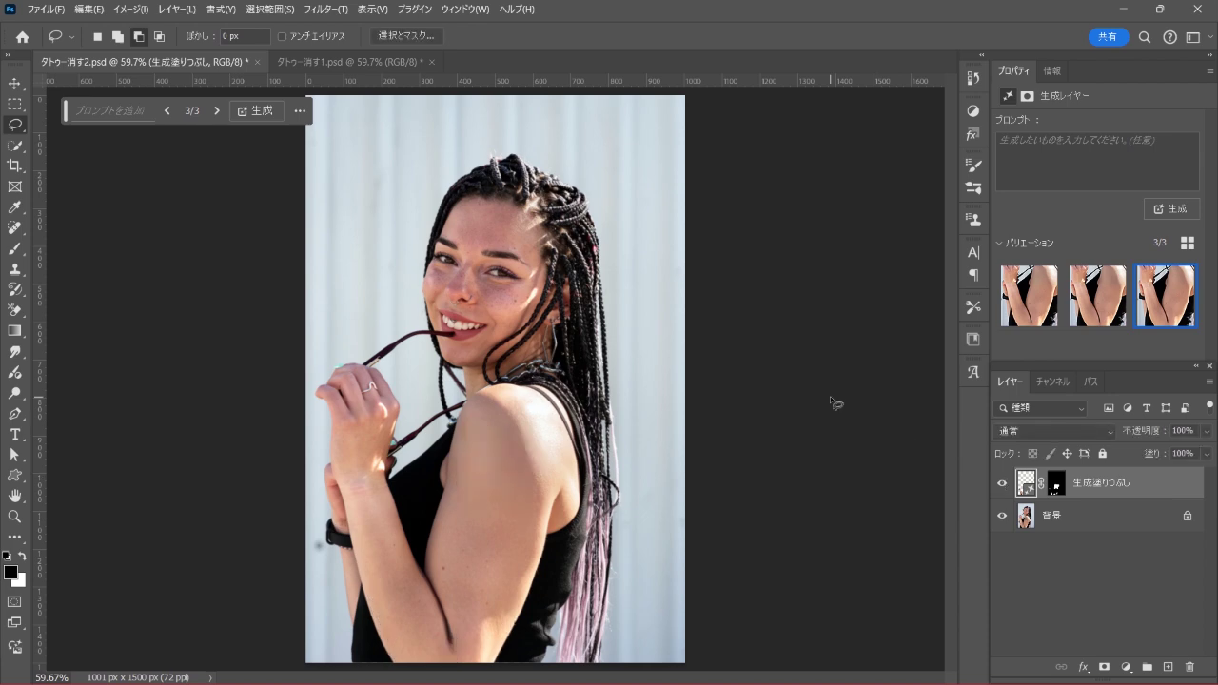
- Switch to the tattooed man's photo tab and lasso around his torso and arms
click(368, 63)
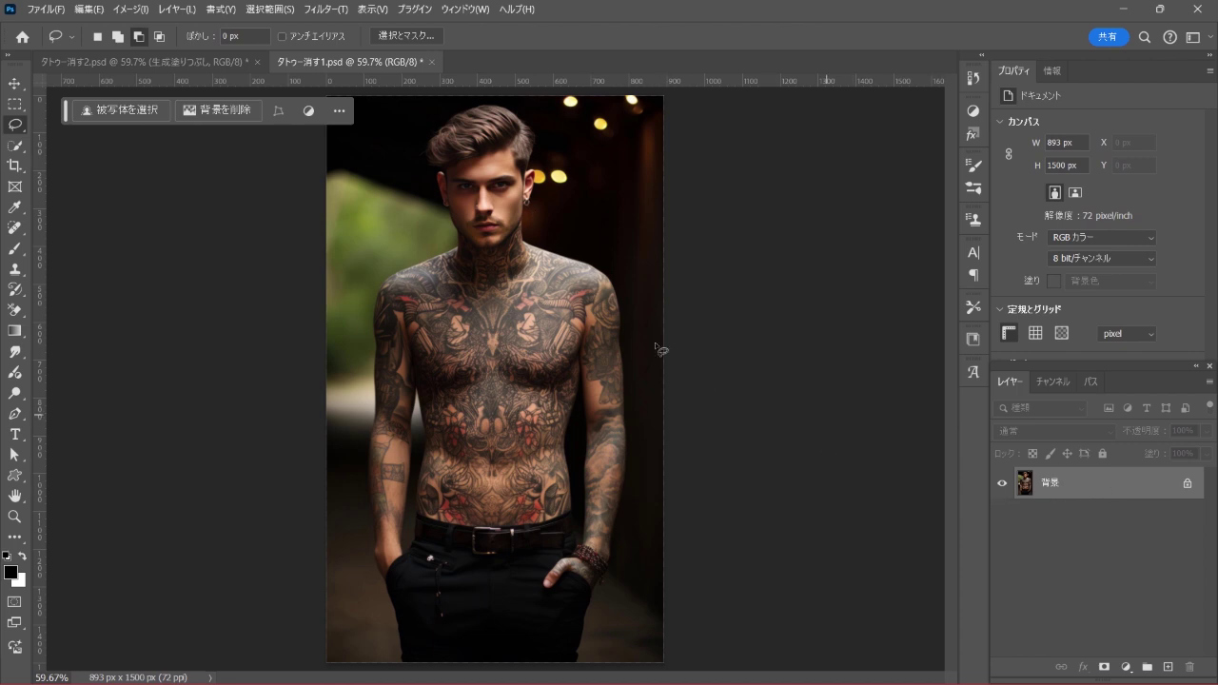
mouse_move(449, 239)
mouse_down()
mouse_move(364, 298)
mouse_move(369, 533)
mouse_move(384, 583)
mouse_move(408, 560)
mouse_move(416, 519)
mouse_move(569, 523)
mouse_move(539, 594)
mouse_move(598, 598)
mouse_move(618, 569)
mouse_move(640, 478)
mouse_move(640, 284)
mouse_move(523, 226)
mouse_move(507, 251)
mouse_move(455, 240)
mouse_up()
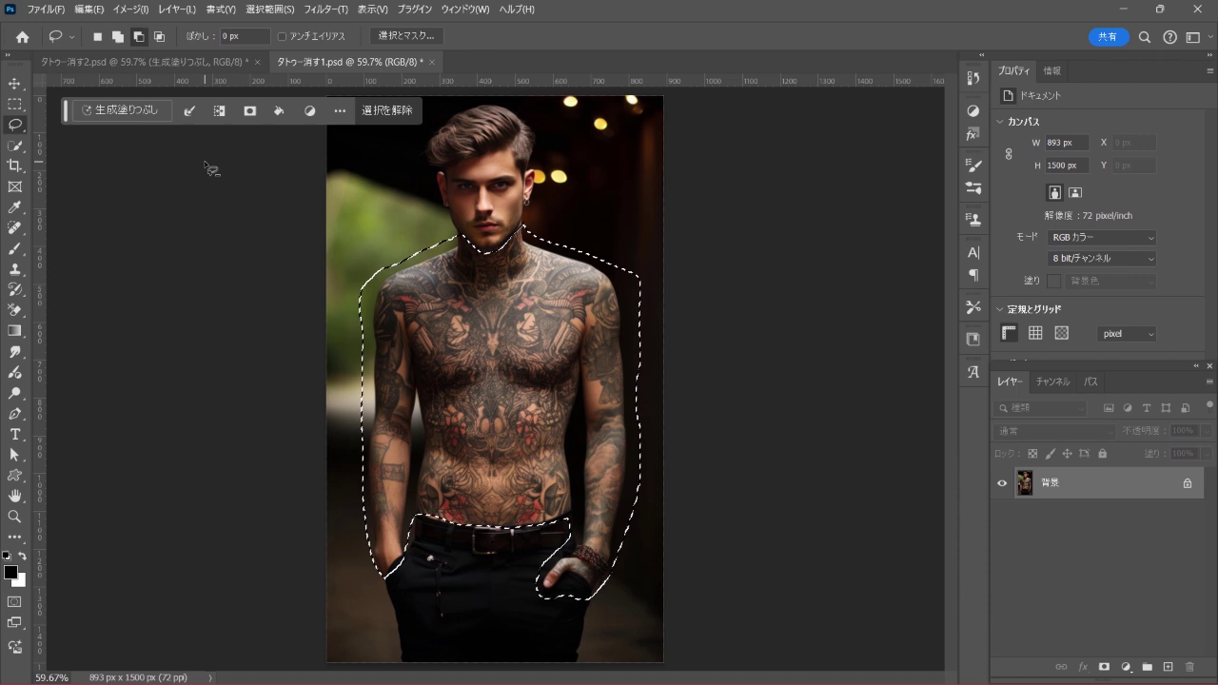
- Generate Generative Fill over the torso selection with the prompt タキシード
click(121, 109)
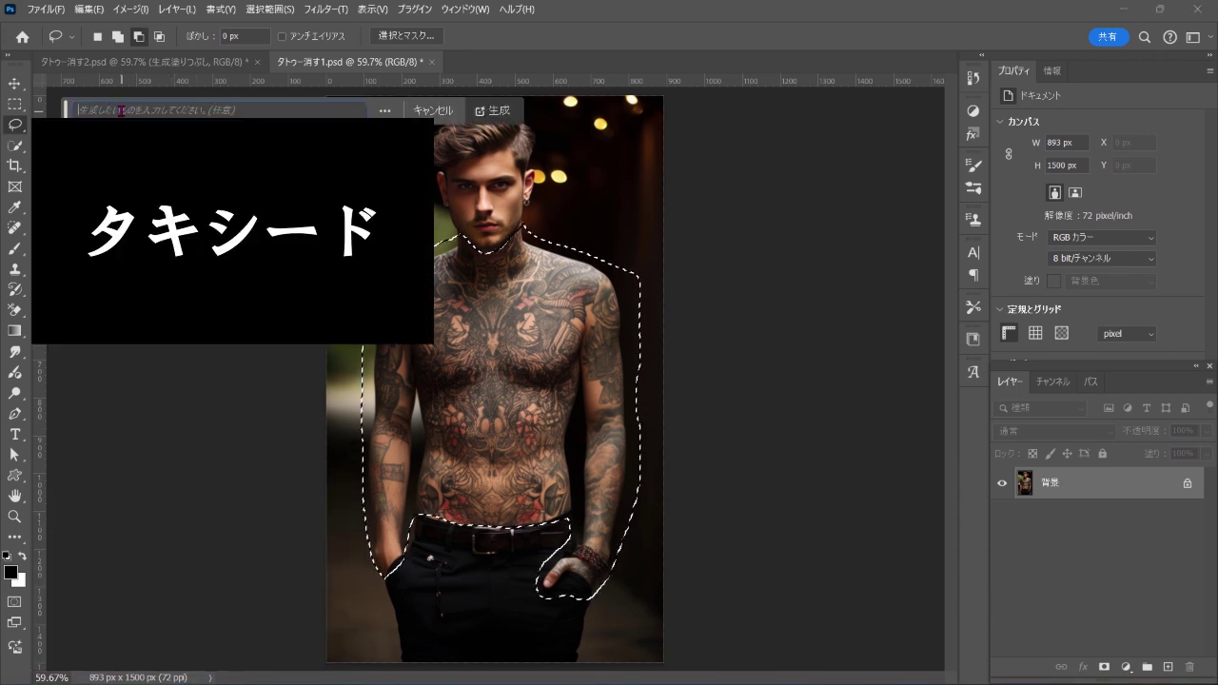
text(たきし)
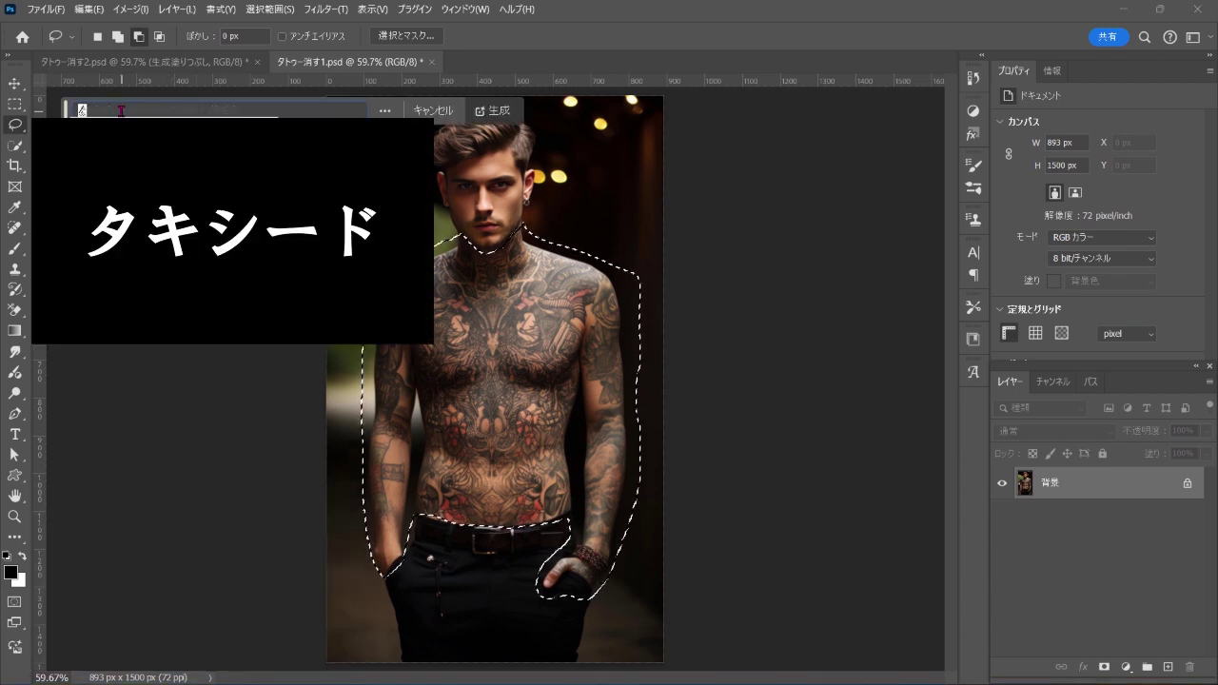
text(ーど)
key(space)
key(Return)
click(495, 110)
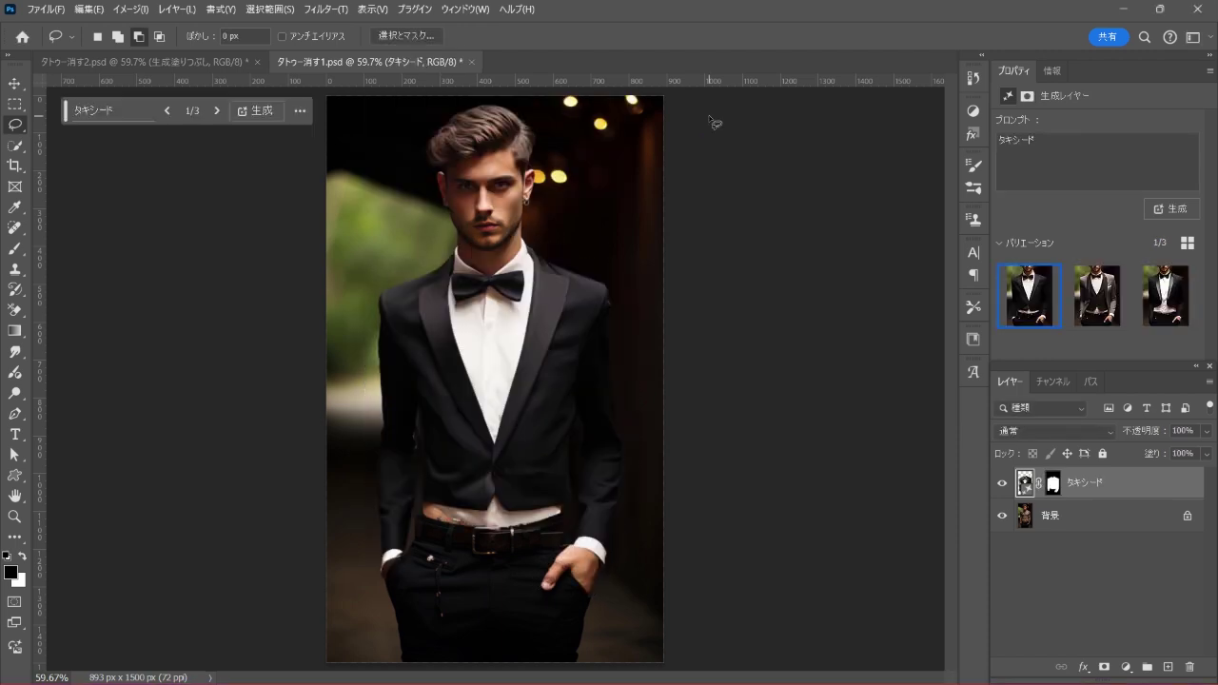
- Preview the tuxedo variations and settle on the grey jacket with dark vest
click(1098, 303)
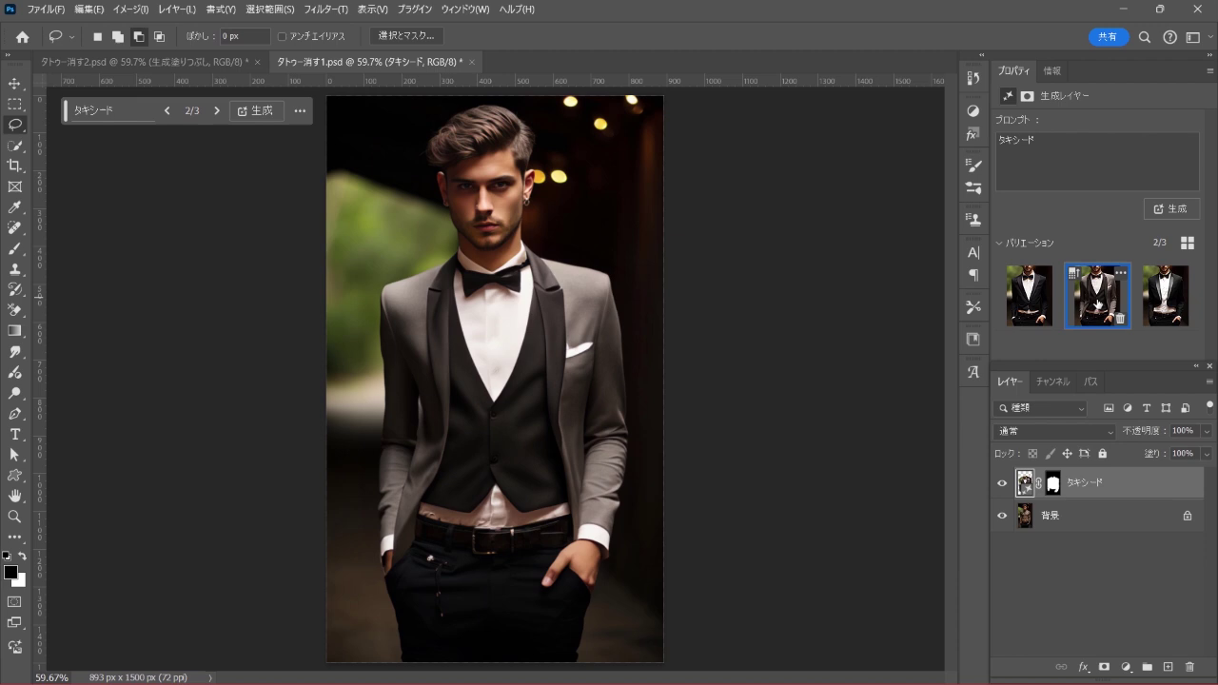
click(1165, 311)
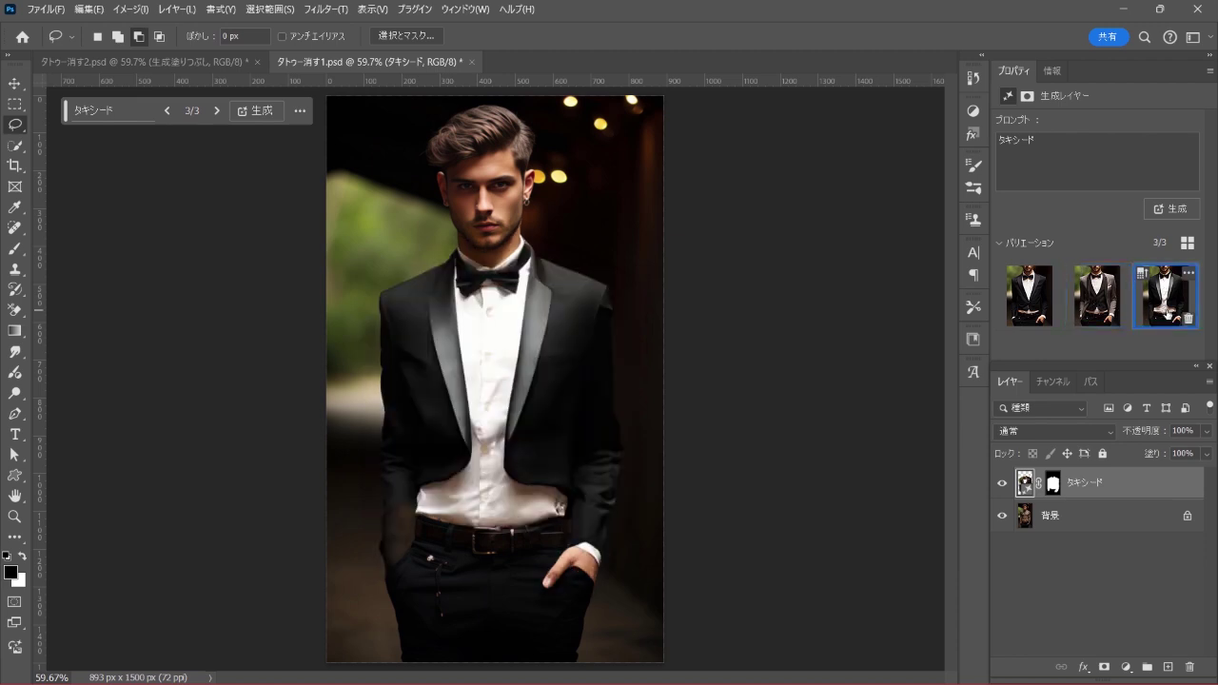
click(1099, 302)
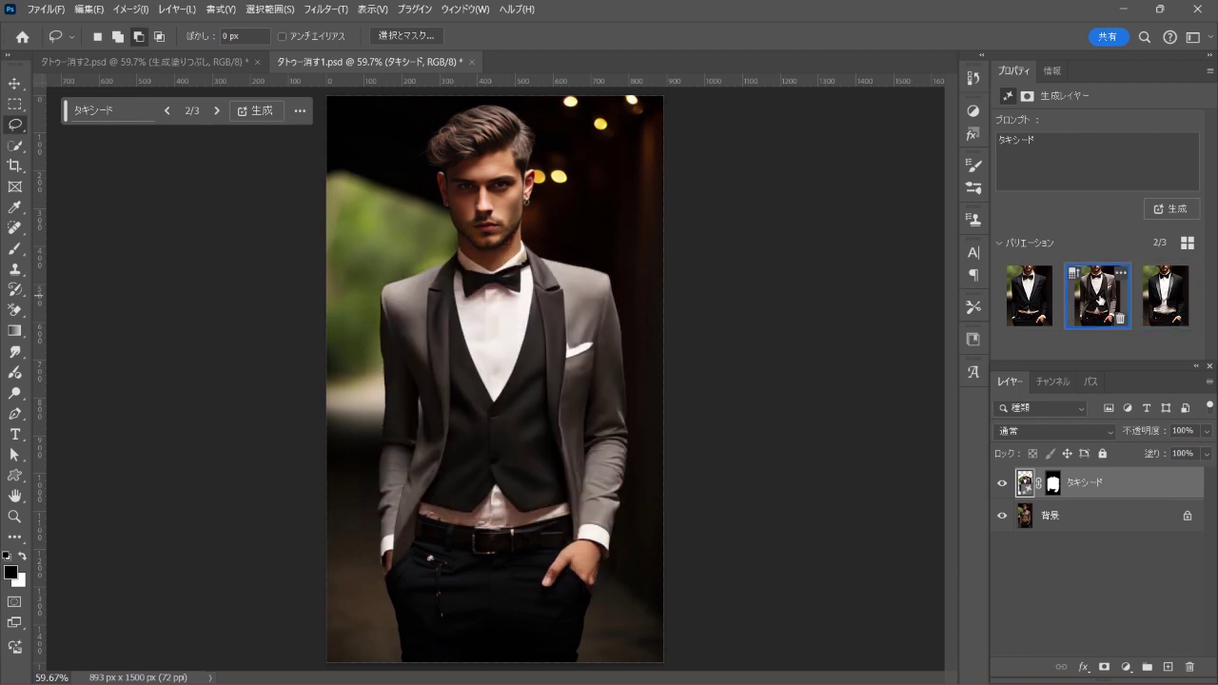
- Toggle the タキシード layer's visibility twice to compare against the tattoos, leaving it visible
click(1003, 483)
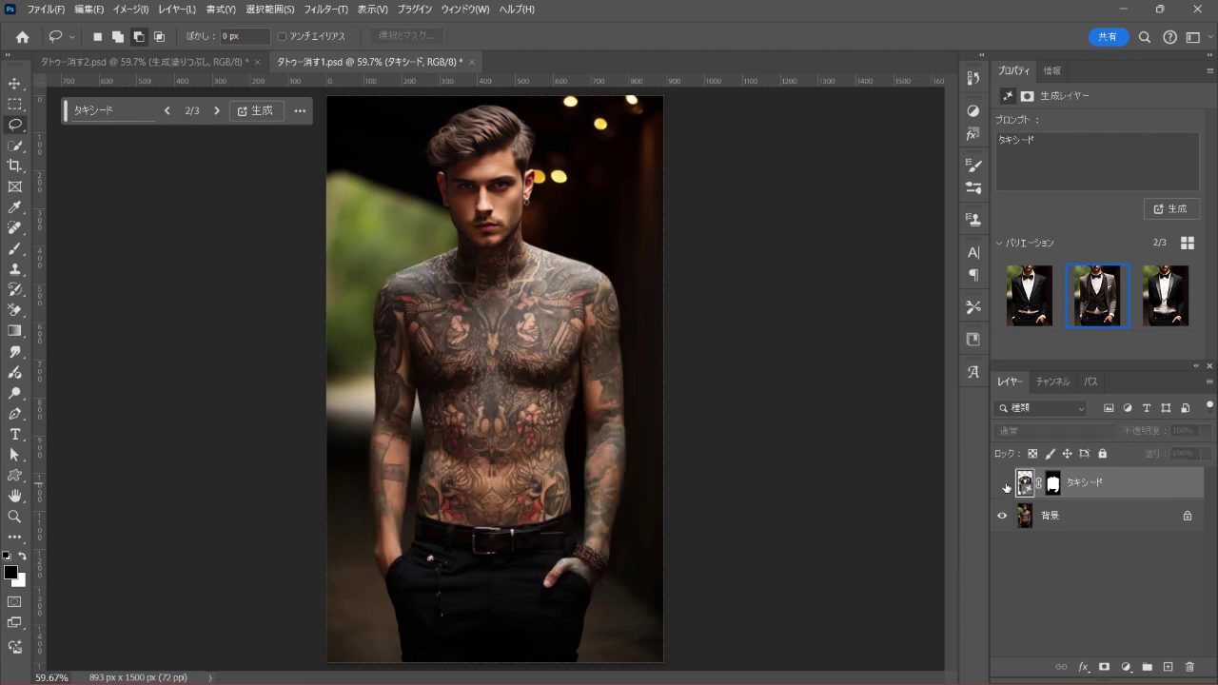
click(1003, 484)
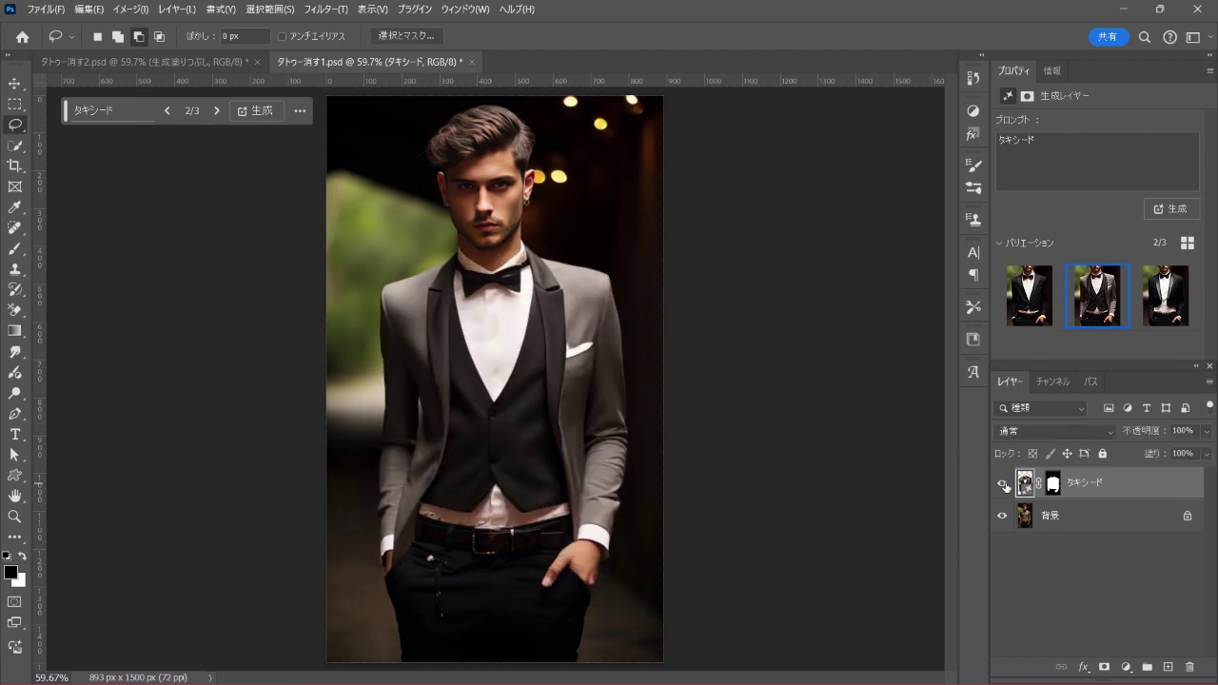
click(1002, 483)
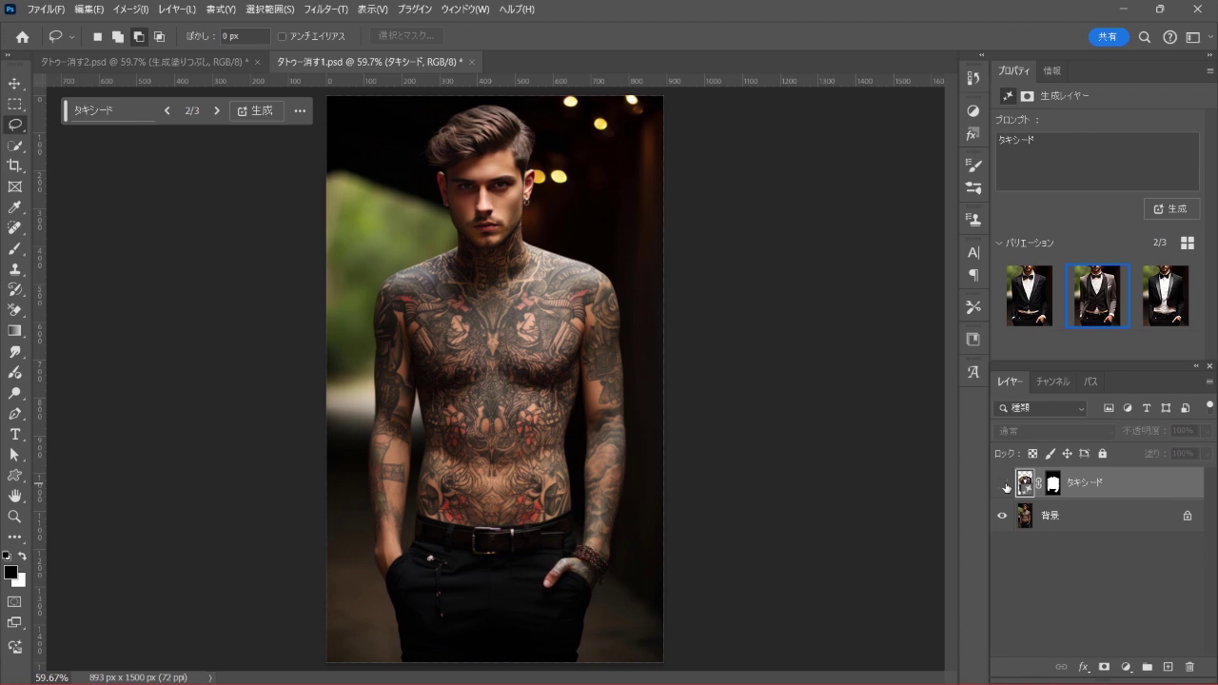
click(1002, 483)
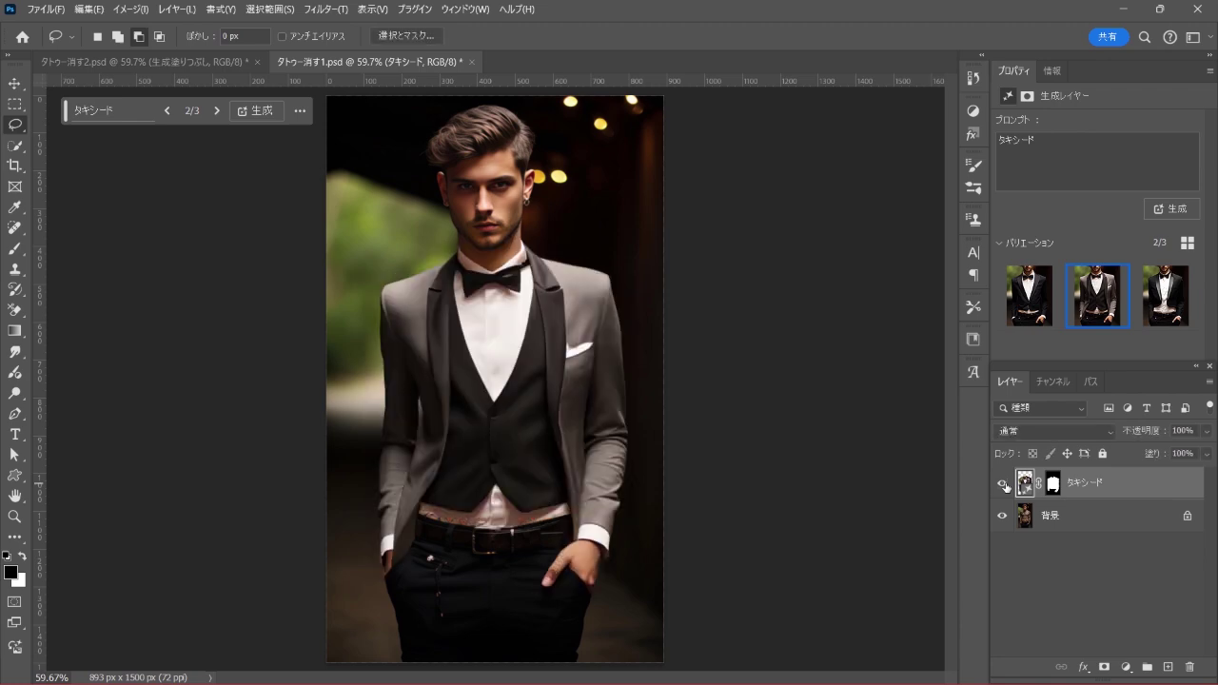